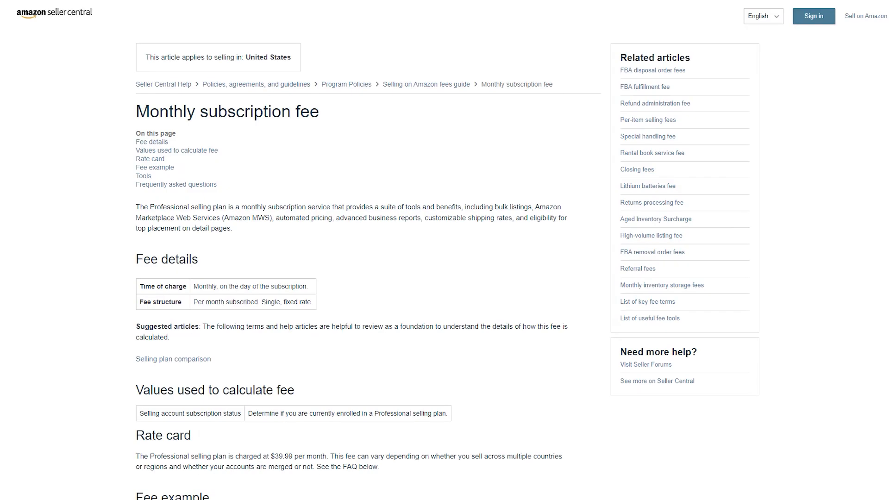
- Read the rate card and fee example for the Professional selling plan on the monthly subscription fee page
{"action": "scroll", "coordinate": [444, 250], "scroll_direction": "down", "scroll_amount": 4}
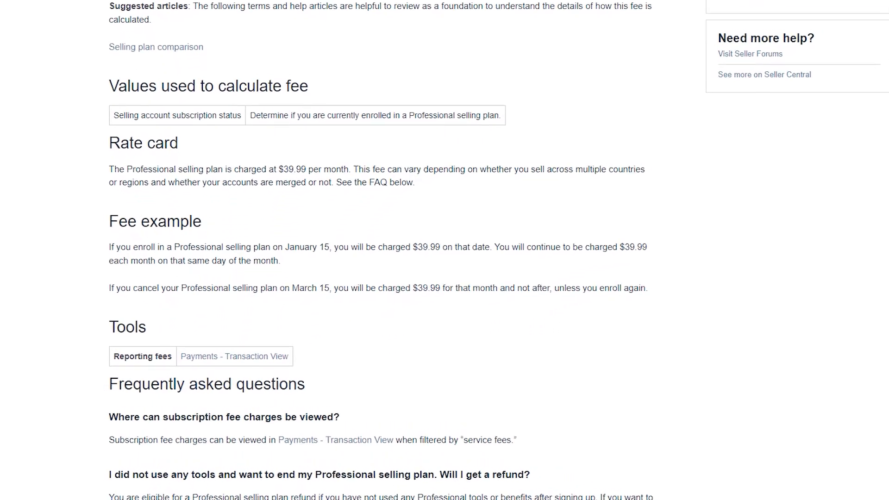
{"action": "left_click", "coordinate": [305, 130]}
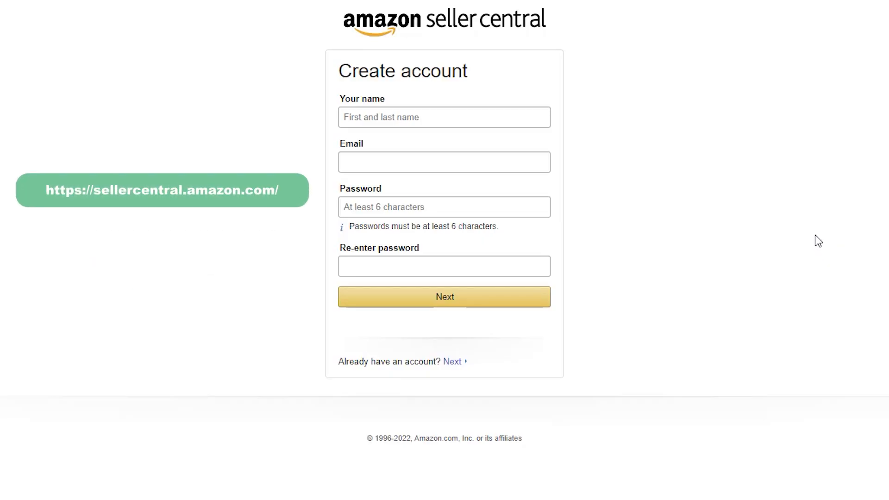
- Enter the seller's full name and e-mail address in the account creation form
{"action": "type", "text": "Amie"}
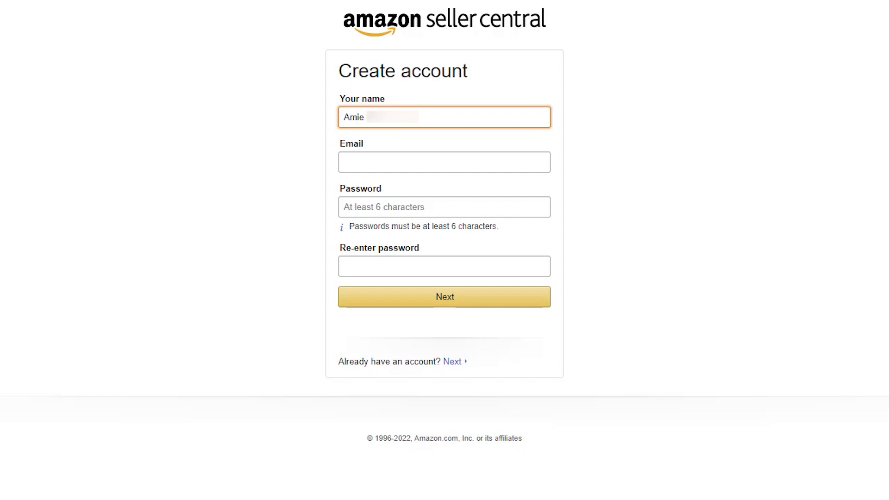
{"action": "key", "text": "Tab"}
{"action": "type", "text": "amie"}
{"action": "key", "text": "Down"}
{"action": "key", "text": "Return"}
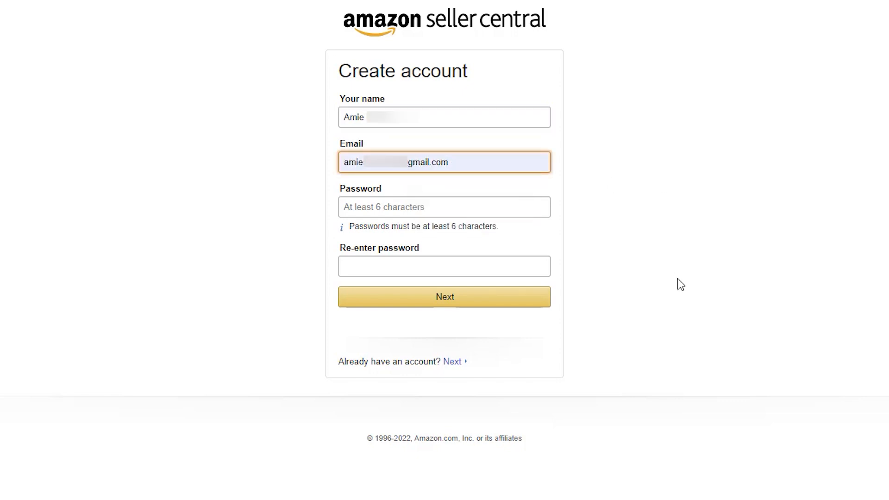
- Enter the account password, repeat it for confirmation, and submit the account creation form
{"action": "key", "text": "Tab"}
{"action": "type", "text": "*****"}
{"action": "key", "text": "Tab"}
{"action": "type", "text": "********"}
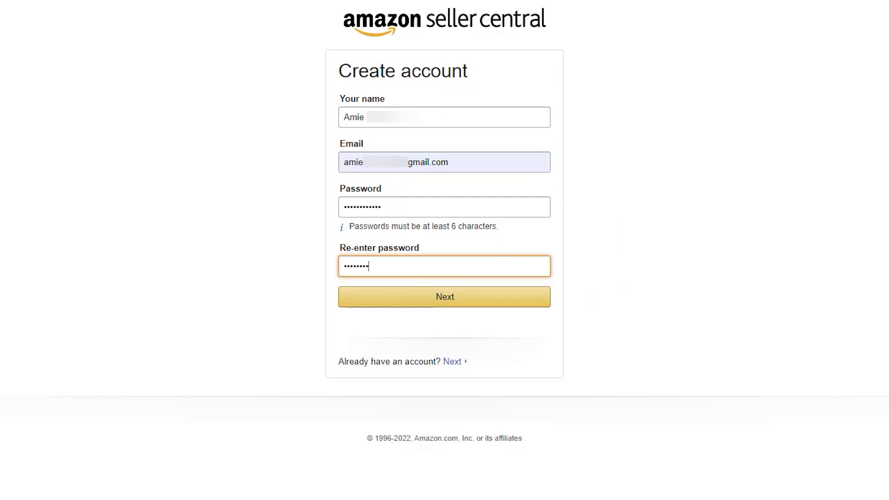
{"action": "type", "text": "****"}
{"action": "left_click", "coordinate": [513, 301]}
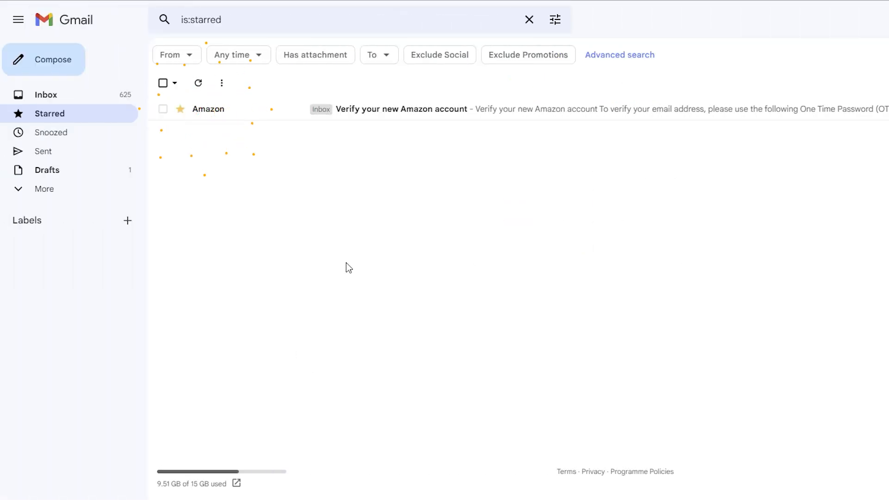
- Switch to Gmail, open Amazon's "Verify your new Amazon account" message and copy its one-time password
{"action": "left_click", "coordinate": [469, 111]}
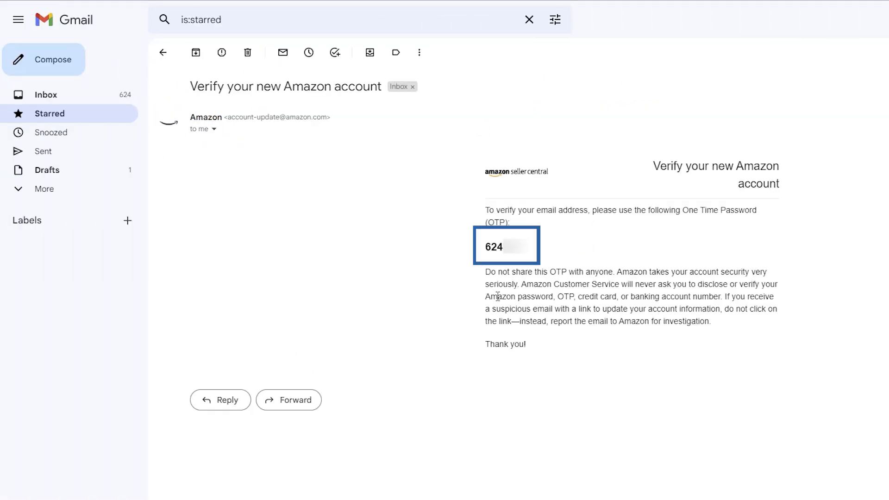
{"action": "left_click_drag", "start_coordinate": [537, 252], "coordinate": [491, 247]}
{"action": "right_click", "coordinate": [517, 249]}
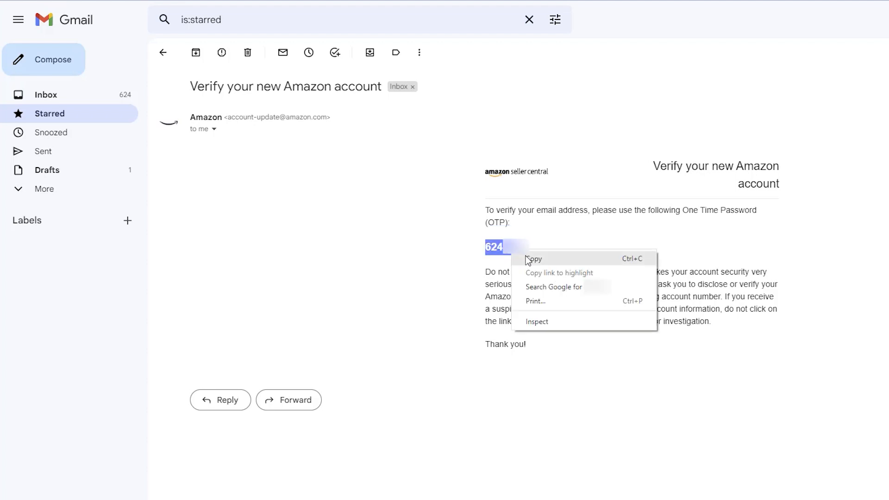
{"action": "left_click", "coordinate": [532, 256]}
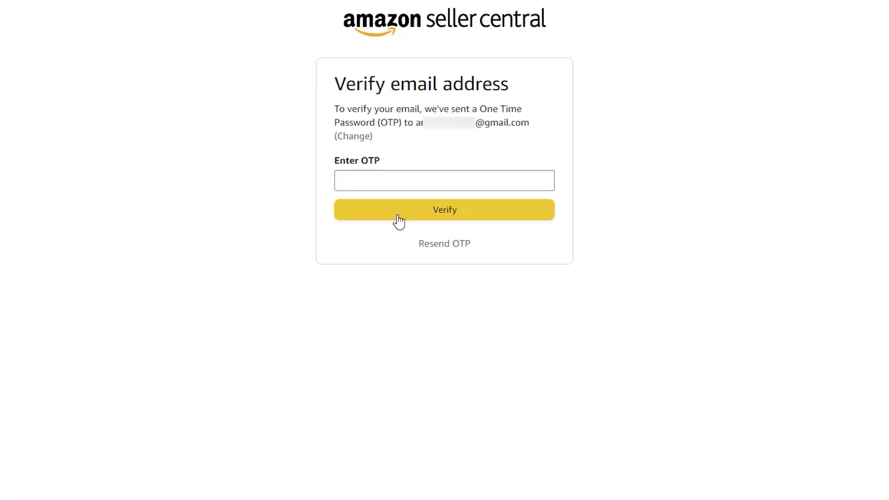
- Paste the one-time password into the e-mail verification form on Amazon Seller Central and verify the address
{"action": "left_click", "coordinate": [393, 183]}
{"action": "right_click", "coordinate": [393, 182]}
{"action": "left_click", "coordinate": [404, 292]}
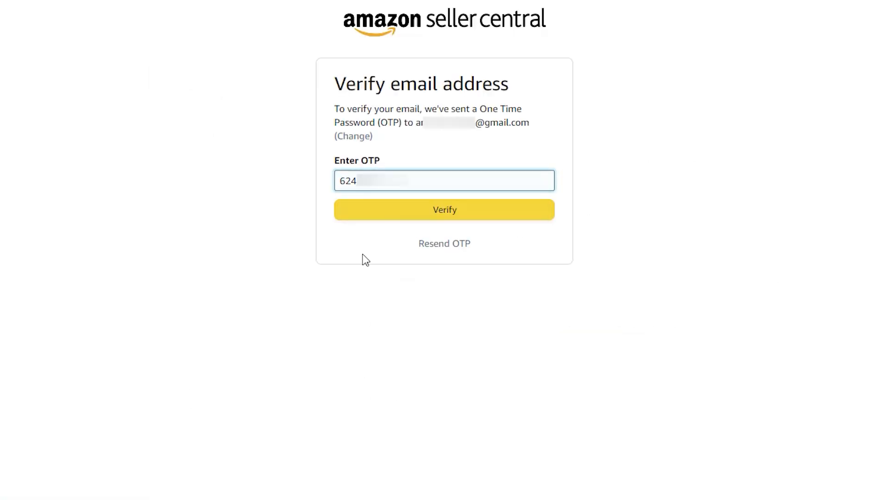
{"action": "left_click", "coordinate": [373, 223]}
- Add the mobile number, paste the one-time password sent to it, and create the Amazon account
{"action": "left_click", "coordinate": [657, 267]}
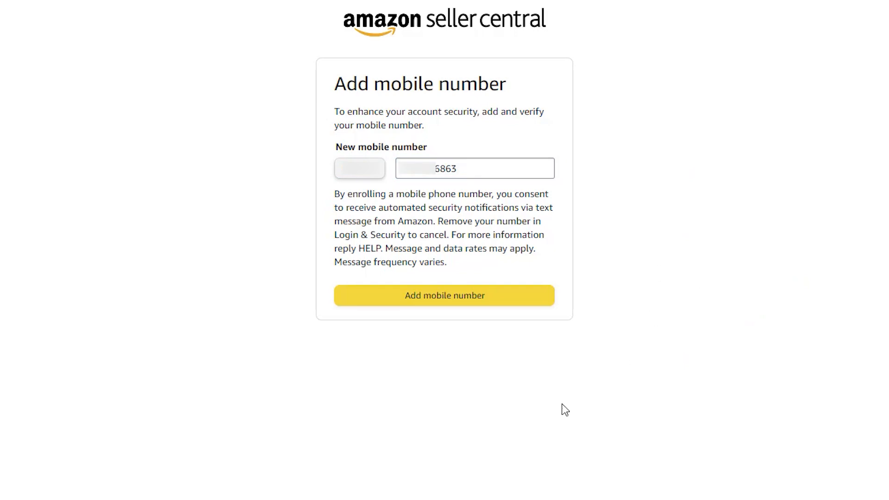
{"action": "left_click", "coordinate": [467, 306]}
{"action": "left_click", "coordinate": [526, 189]}
{"action": "right_click", "coordinate": [527, 190]}
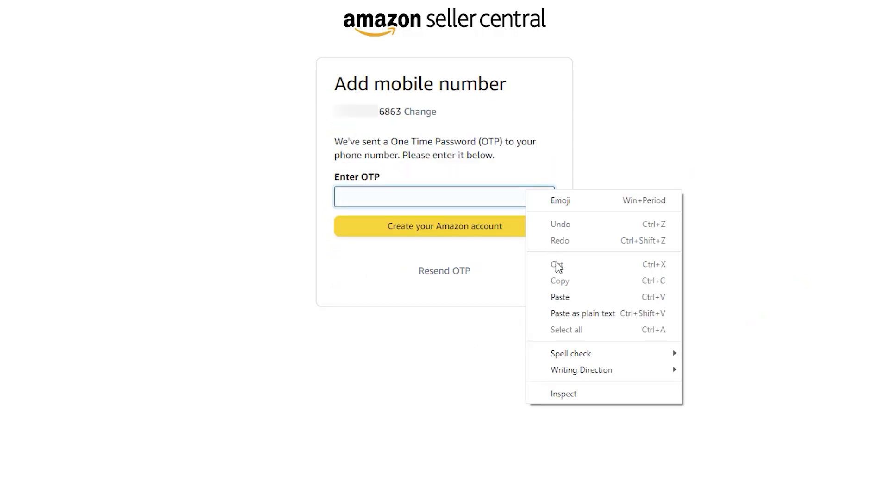
{"action": "left_click", "coordinate": [560, 297]}
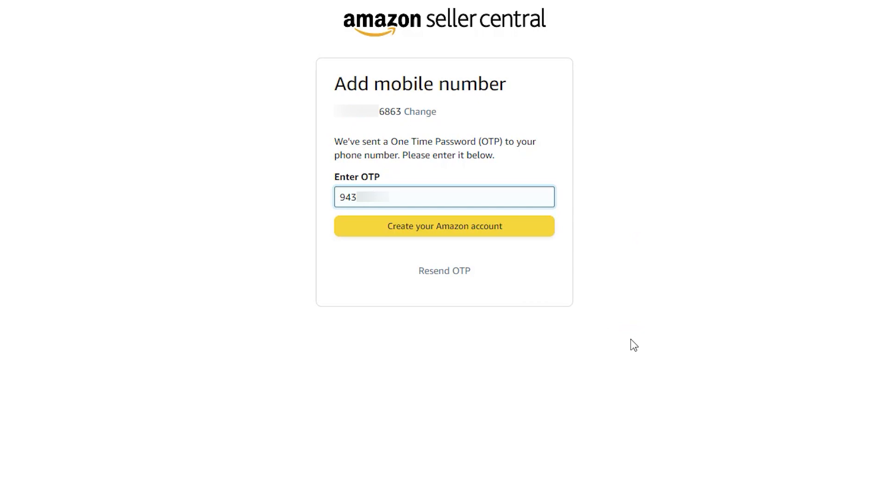
{"action": "left_click", "coordinate": [515, 238]}
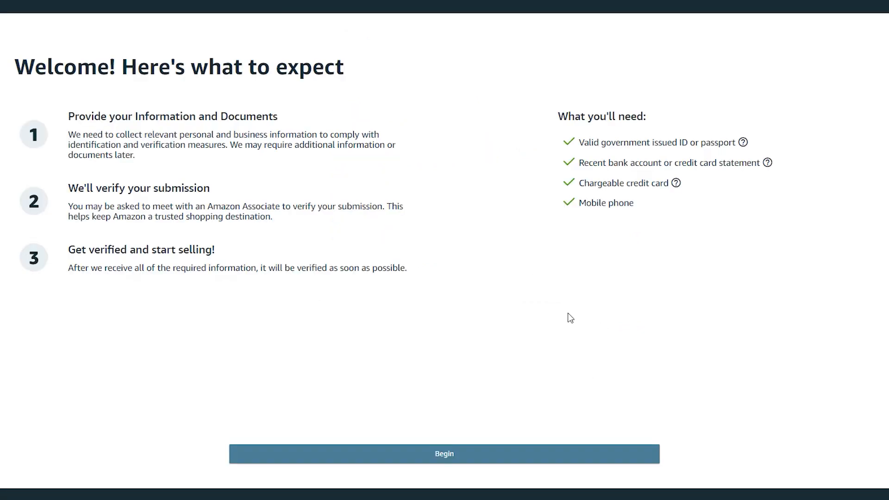
- Begin the seller registration and set the business location to United States and business type to "None, I am an individual"
{"action": "left_click", "coordinate": [468, 454]}
{"action": "left_click", "coordinate": [570, 112]}
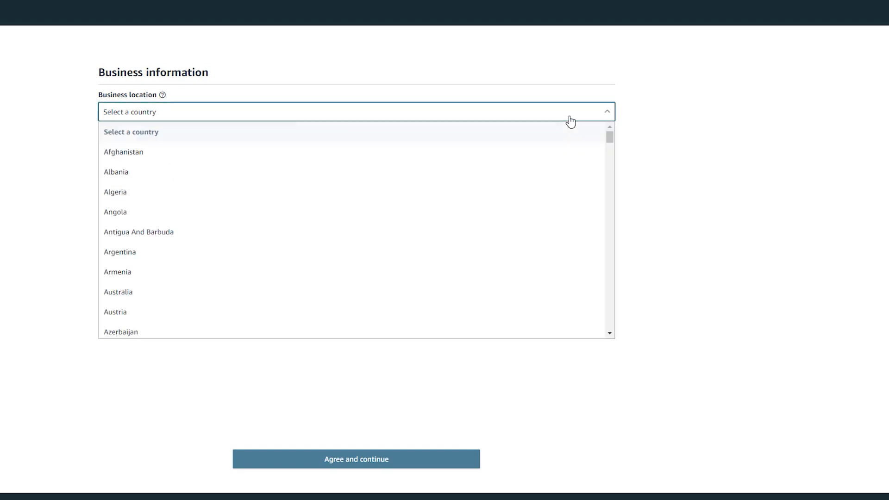
{"action": "left_click_drag", "start_coordinate": [609, 136], "coordinate": [580, 319]}
{"action": "left_click", "coordinate": [551, 173]}
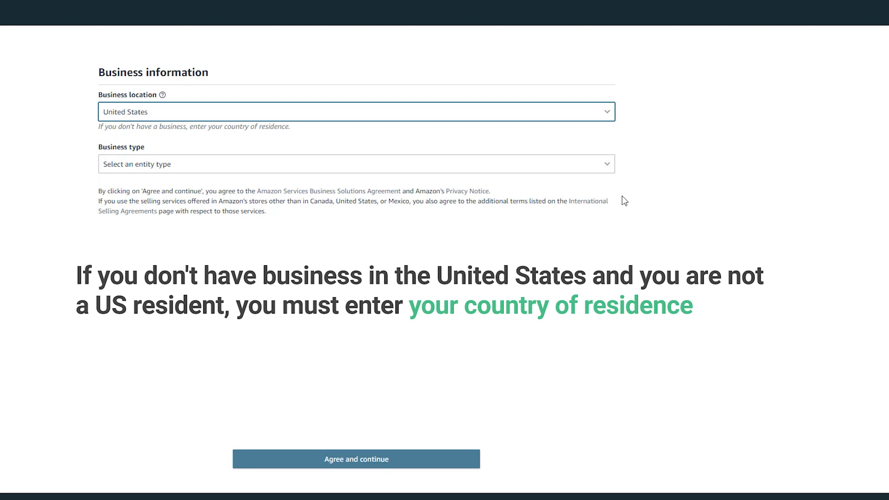
{"action": "left_click", "coordinate": [630, 319]}
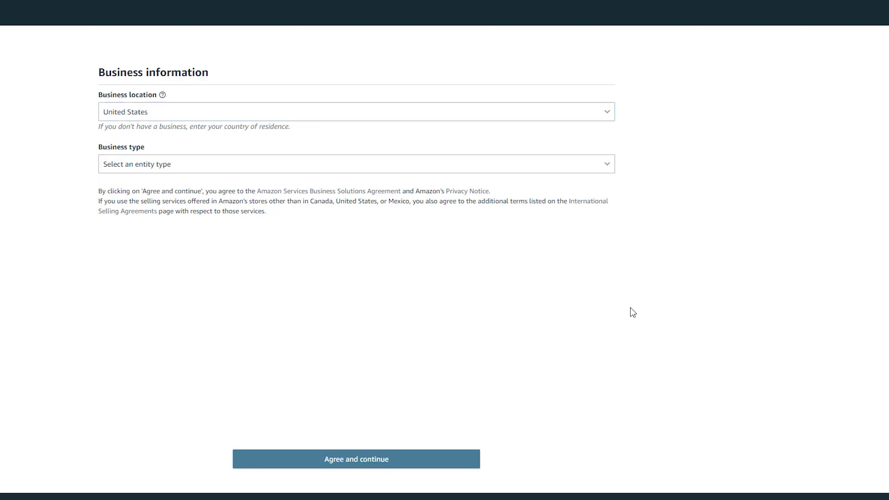
{"action": "left_click", "coordinate": [600, 166]}
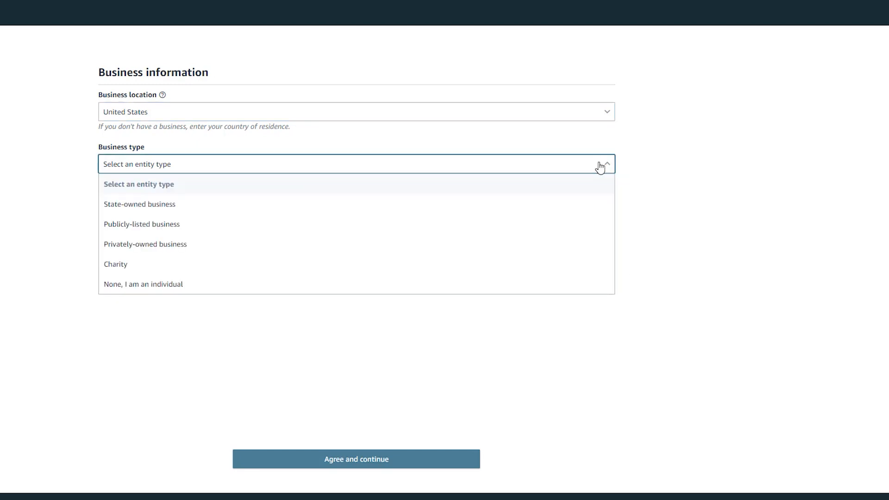
{"action": "left_click", "coordinate": [591, 292]}
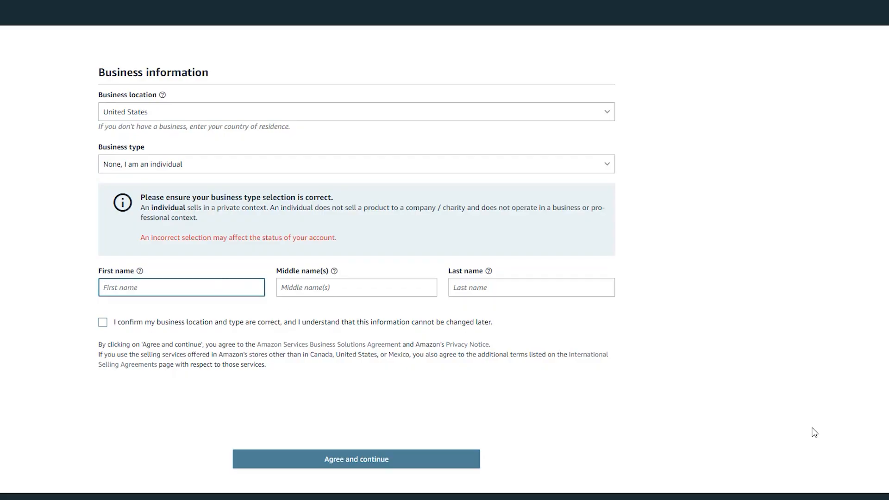
- Enter the seller's first and last name, confirm that the business location and type are correct, and agree to continue
{"action": "type", "text": "mie"}
{"action": "key", "text": "Tab"}
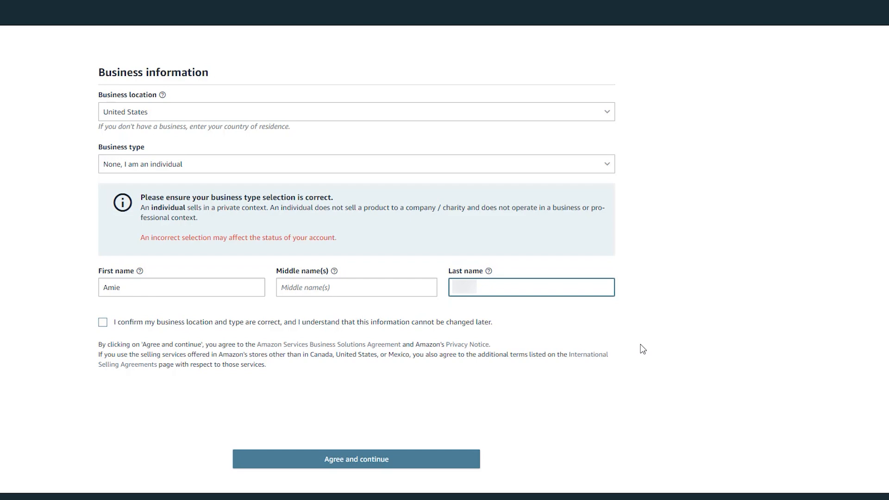
{"action": "left_click", "coordinate": [103, 322]}
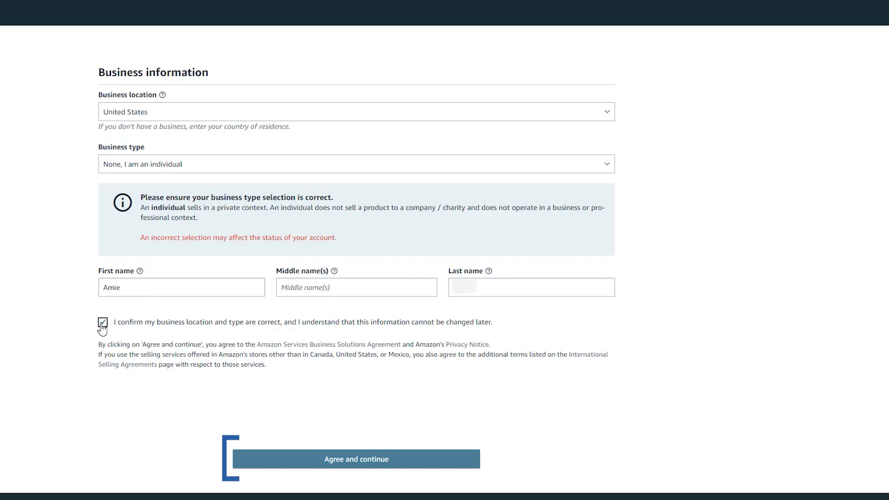
{"action": "left_click", "coordinate": [385, 462]}
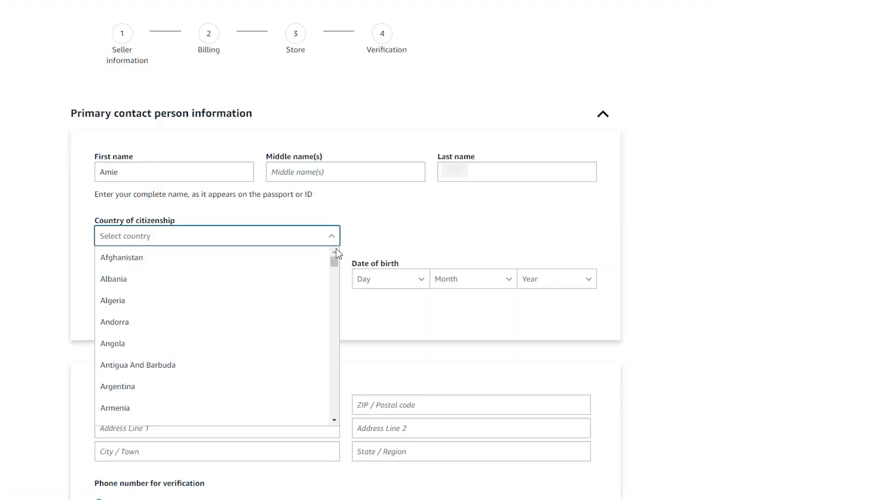
- Set the primary contact's country of citizenship and country of birth to United States
{"action": "left_click_drag", "start_coordinate": [335, 250], "coordinate": [337, 408]}
{"action": "left_click", "coordinate": [259, 390]}
{"action": "left_click", "coordinate": [324, 280]}
{"action": "left_click_drag", "start_coordinate": [334, 299], "coordinate": [334, 450]}
{"action": "left_click", "coordinate": [259, 435]}
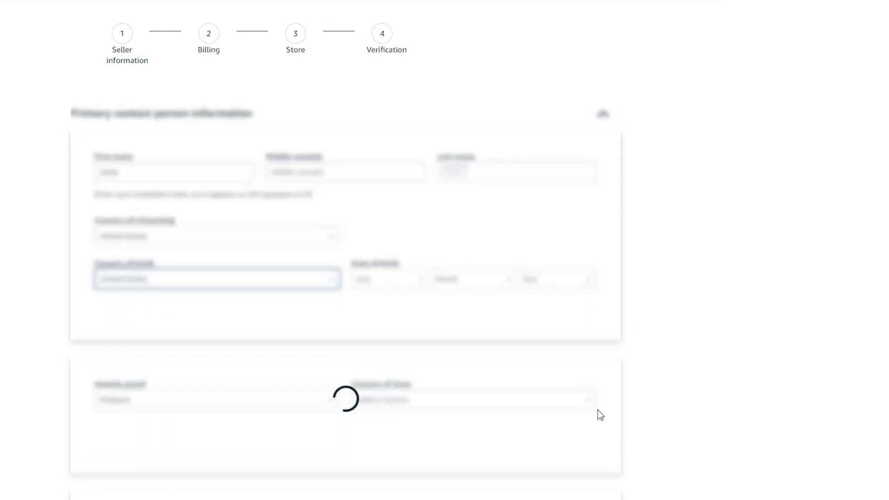
- Set the day, month and year of the primary contact's date of birth
{"action": "left_click", "coordinate": [378, 281]}
{"action": "left_click", "coordinate": [367, 450]}
{"action": "left_click", "coordinate": [486, 282]}
{"action": "left_click", "coordinate": [444, 386]}
{"action": "left_click", "coordinate": [555, 279]}
{"action": "left_click_drag", "start_coordinate": [590, 312], "coordinate": [590, 336]}
{"action": "left_click", "coordinate": [555, 357]}
- Choose Driver's License as the identity proof and United States as its country of issue
{"action": "left_click", "coordinate": [335, 404]}
{"action": "left_click", "coordinate": [296, 443]}
{"action": "left_click", "coordinate": [577, 406]}
{"action": "left_click_drag", "start_coordinate": [590, 224], "coordinate": [585, 366]}
{"action": "left_click", "coordinate": [413, 315]}
- Set the driver's license expiry date to 02 Aug 2023 and submit the seller information
{"action": "left_click", "coordinate": [398, 157]}
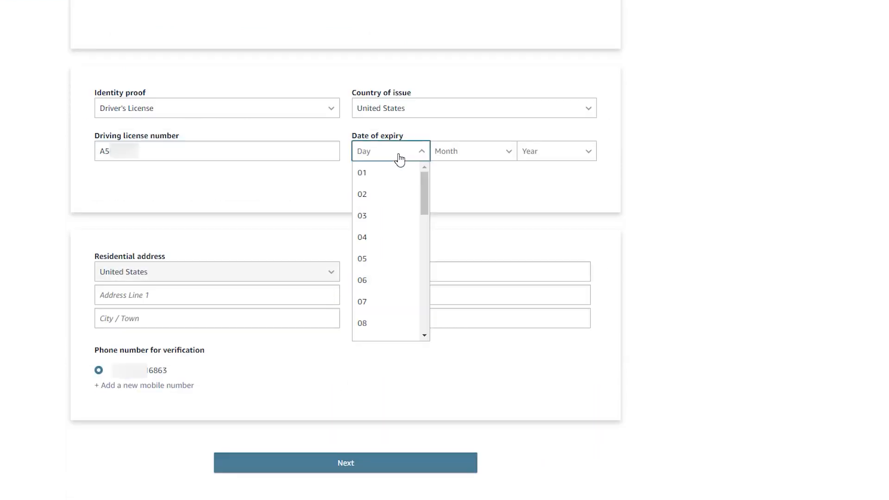
{"action": "left_click", "coordinate": [387, 194]}
{"action": "left_click", "coordinate": [480, 152]}
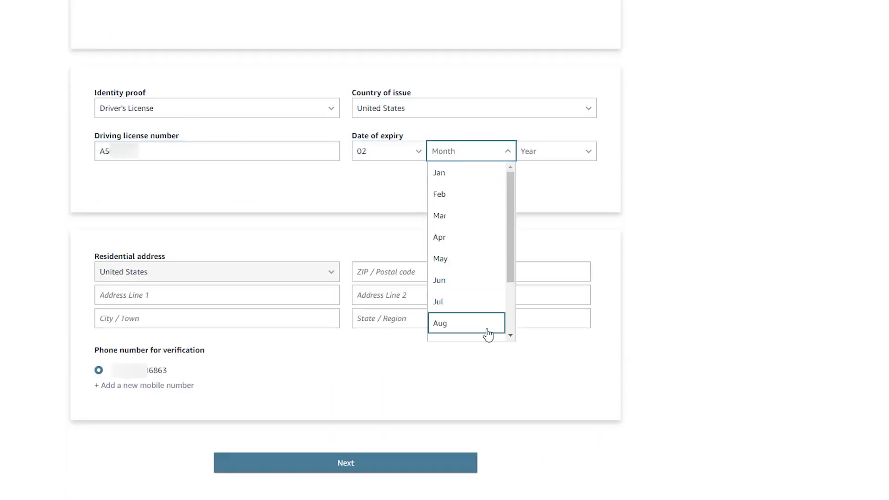
{"action": "left_click", "coordinate": [486, 329]}
{"action": "left_click", "coordinate": [571, 155]}
{"action": "left_click", "coordinate": [573, 193]}
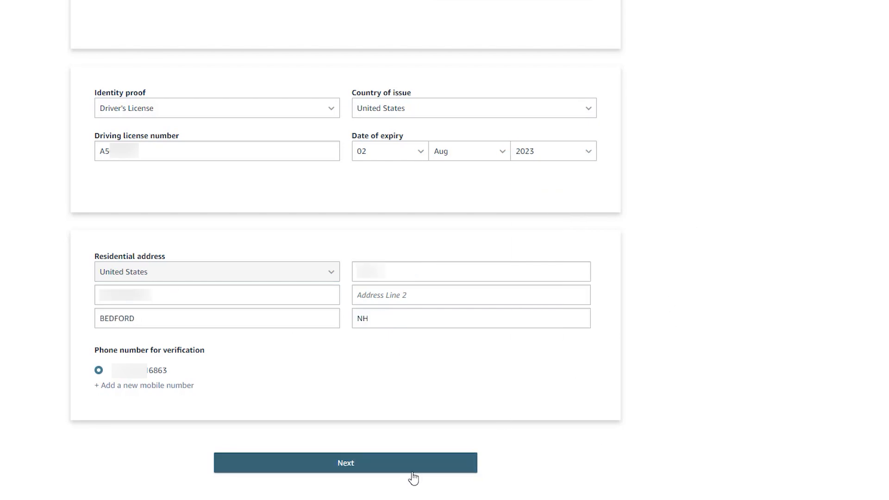
{"action": "left_click", "coordinate": [408, 469]}
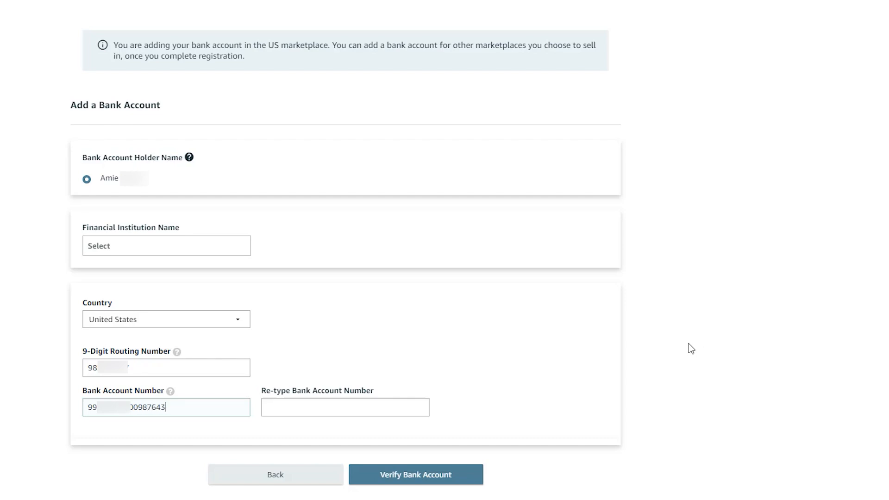
- Copy the entered bank account number into the field for re-typing it
{"action": "key", "text": "ctrl+a"}
{"action": "key", "text": "ctrl+c"}
{"action": "left_click", "coordinate": [303, 407]}
{"action": "key", "text": "ctrl+v"}
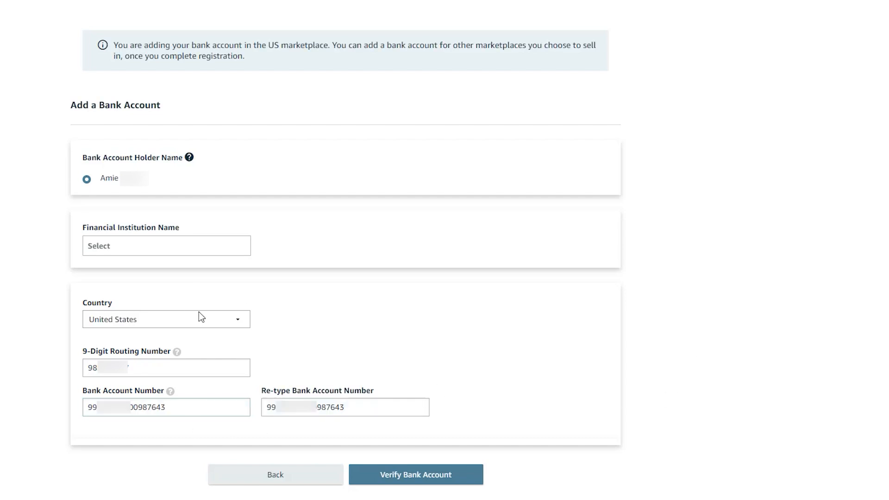
- Select American Express as the financial institution, submit the bank account for verification, and continue past the pending notice
{"action": "left_click", "coordinate": [228, 246]}
{"action": "left_click", "coordinate": [199, 340]}
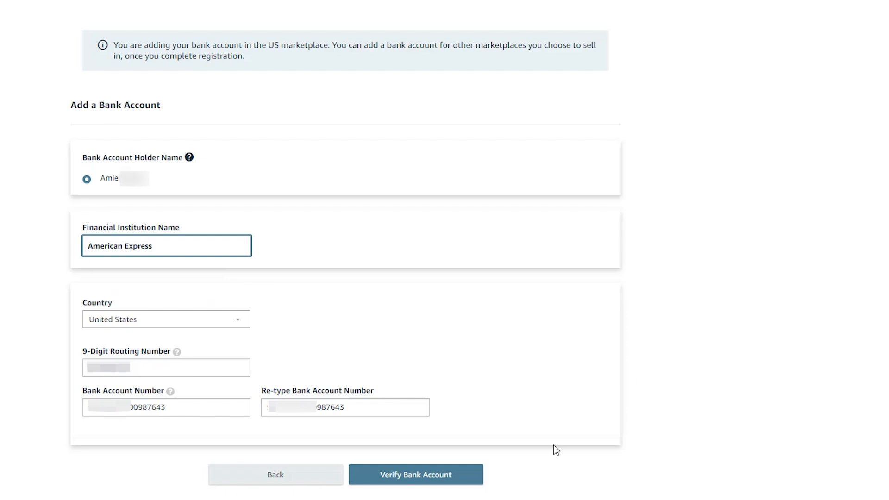
{"action": "left_click", "coordinate": [465, 481]}
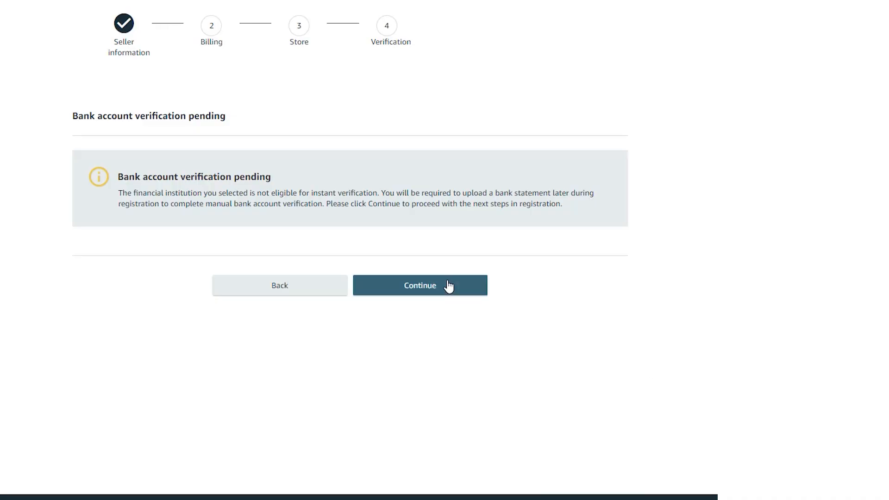
{"action": "left_click", "coordinate": [447, 283]}
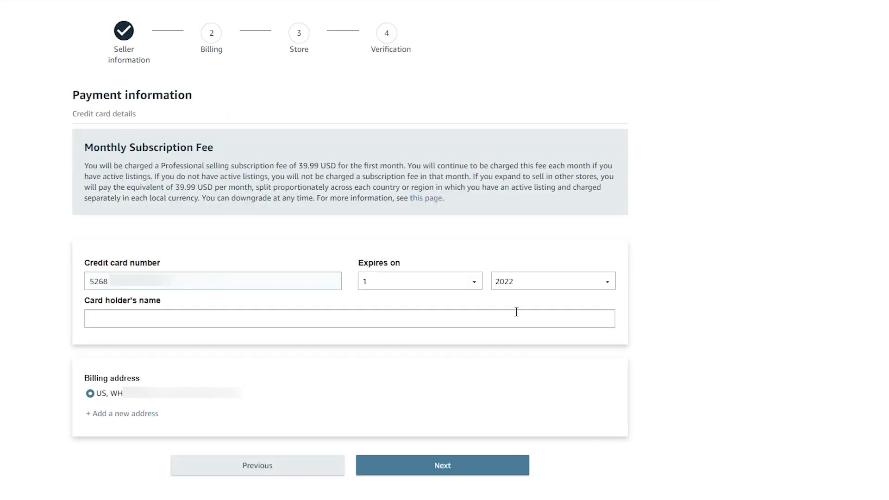
- Set the credit card's expiry to month 9 of 2026, and submit the payment and the store and product information
{"action": "left_click", "coordinate": [420, 281]}
{"action": "left_click", "coordinate": [440, 385]}
{"action": "left_click", "coordinate": [553, 281]}
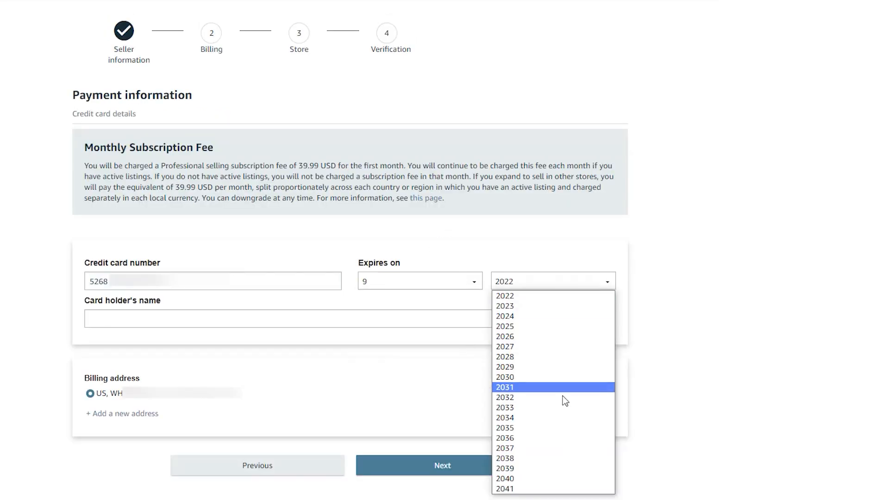
{"action": "left_click", "coordinate": [544, 337]}
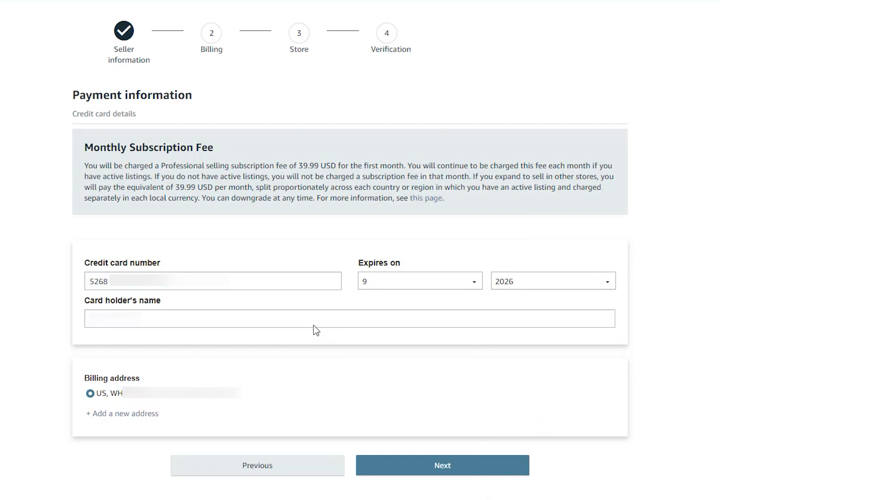
{"action": "left_click", "coordinate": [442, 465]}
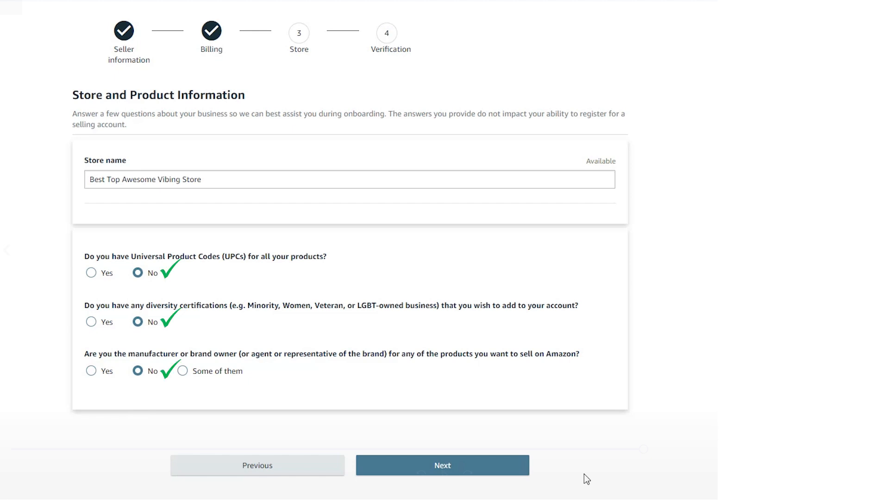
{"action": "left_click", "coordinate": [506, 469]}
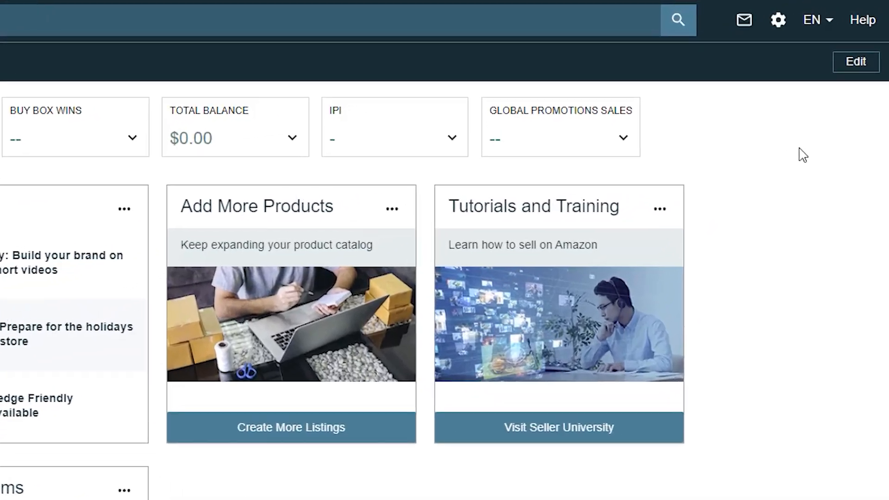
- Open the saved return address for editing from the return settings
{"action": "left_click", "coordinate": [801, 18]}
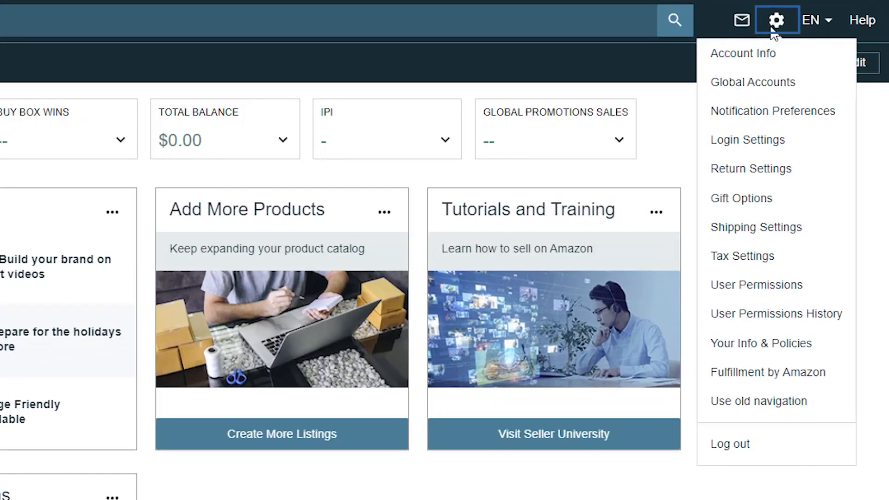
{"action": "left_click", "coordinate": [751, 171]}
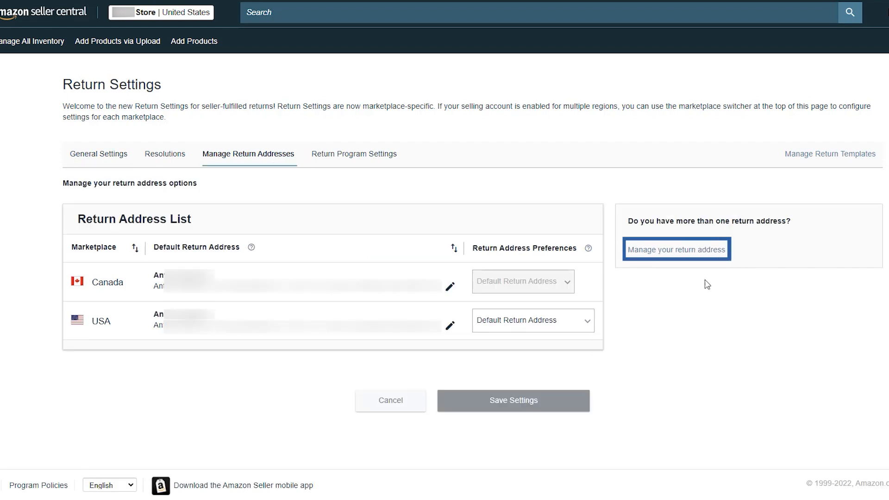
{"action": "left_click", "coordinate": [690, 255]}
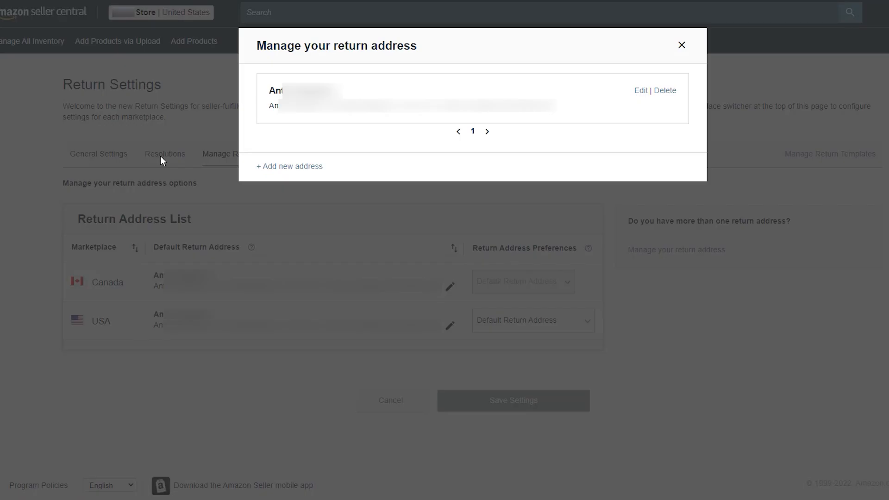
{"action": "left_click", "coordinate": [641, 90]}
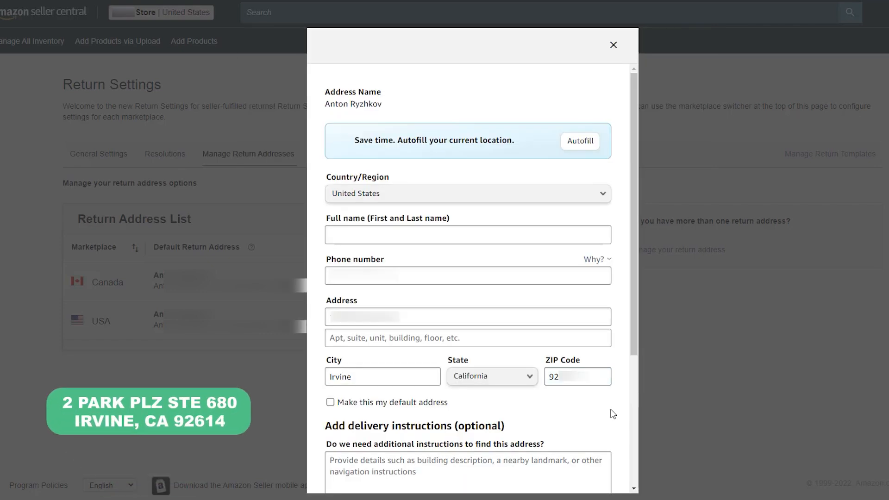